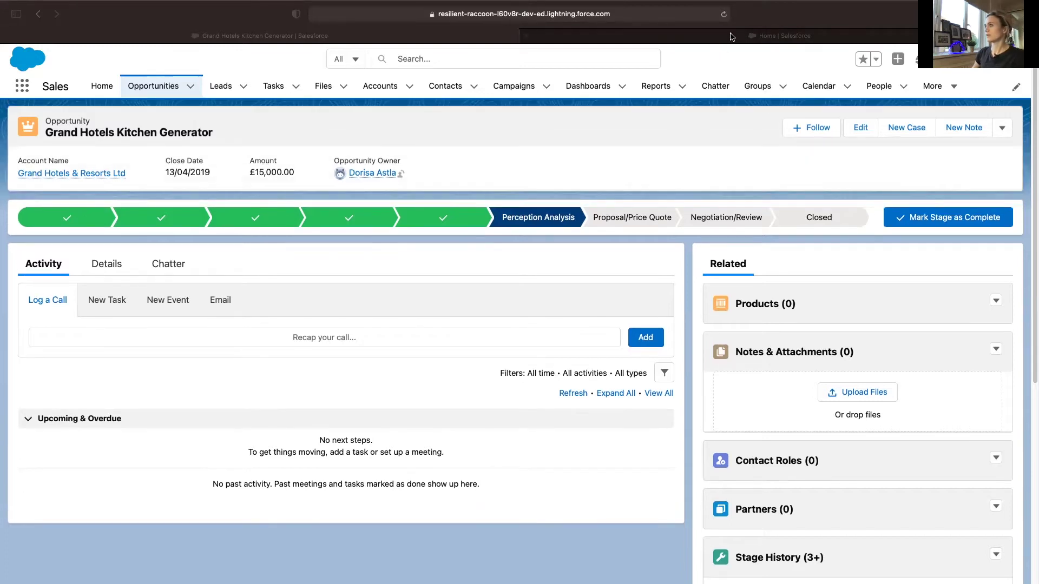
Step: Search Setup for 'path' and open Path Settings under User Interface
left_click(731, 36)
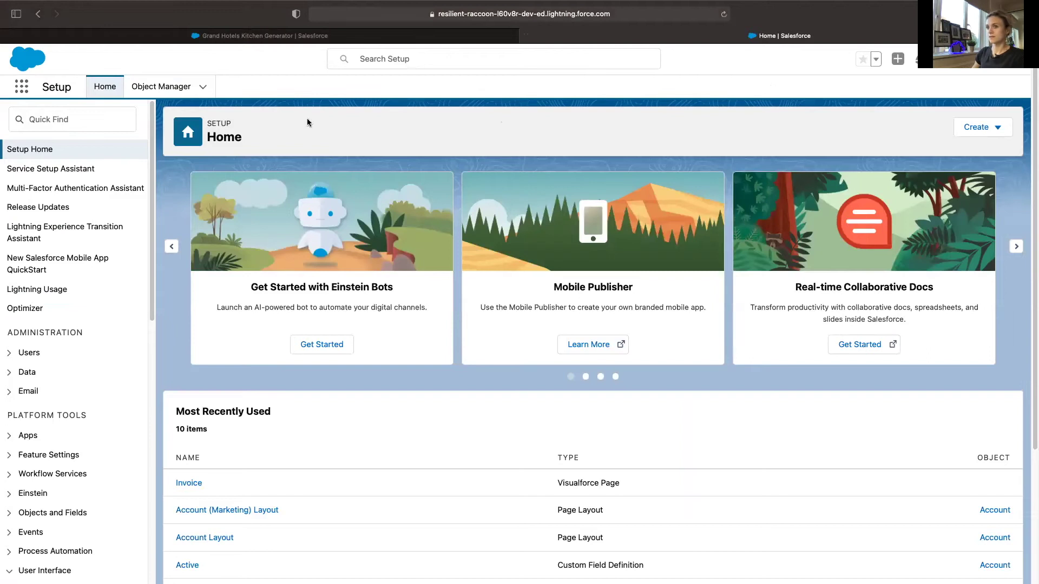
left_click(79, 118)
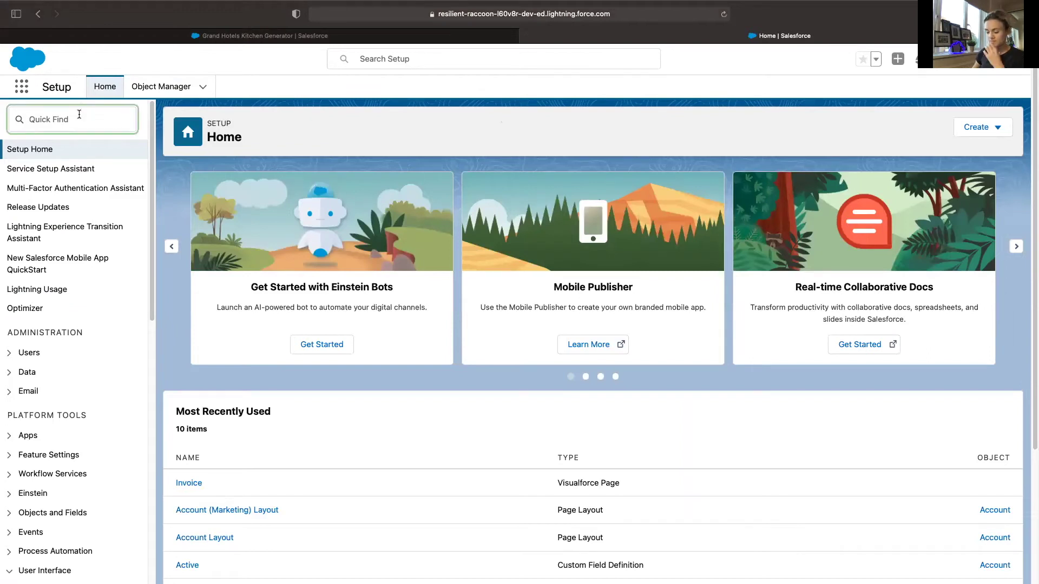
type("path")
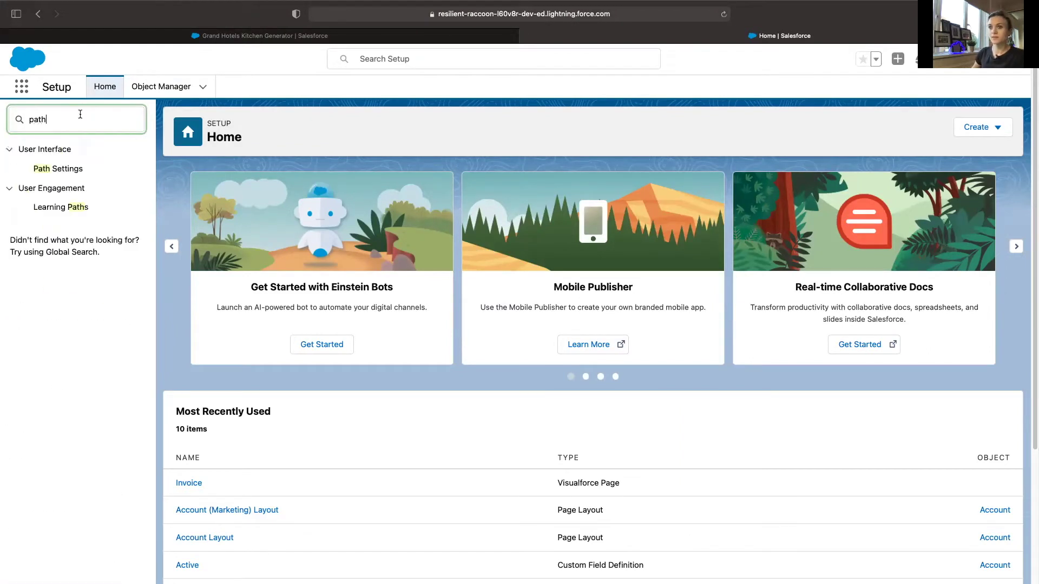
left_click(77, 171)
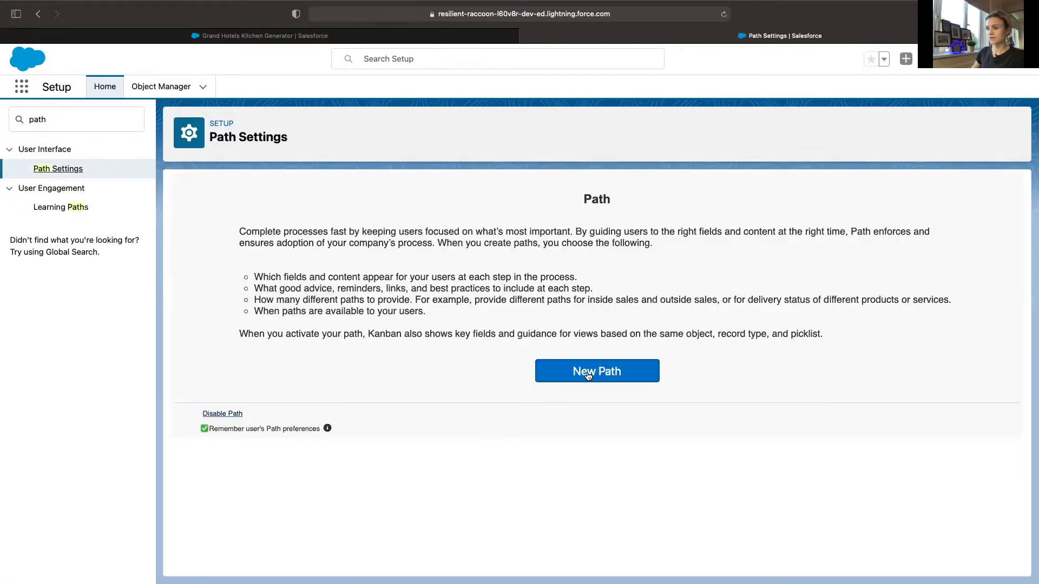
Step: Create a new path named 'Closed Won App' on the Opportunity object
left_click(588, 373)
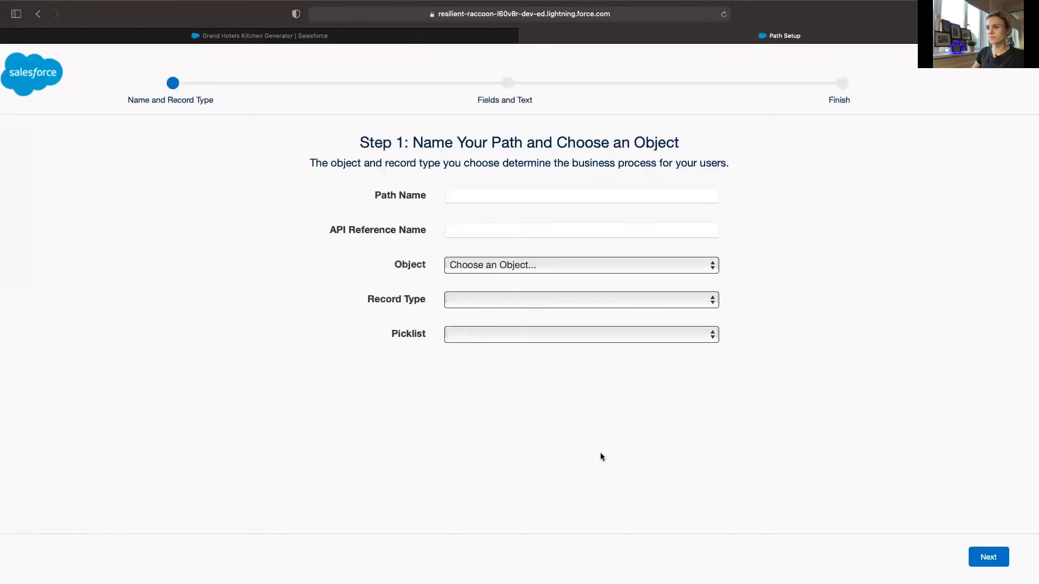
left_click(474, 191)
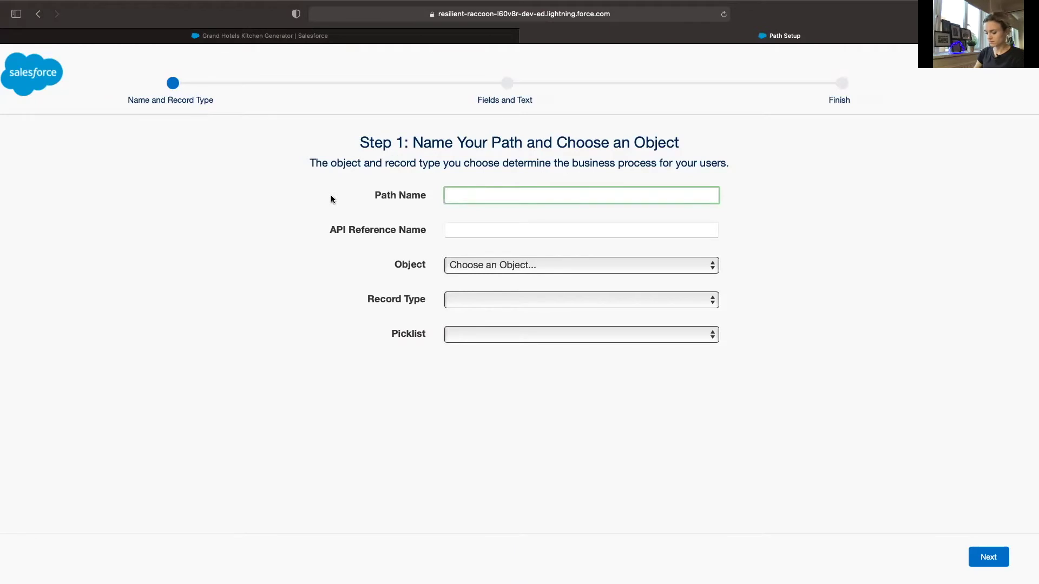
type("Cls")
type("sed Won")
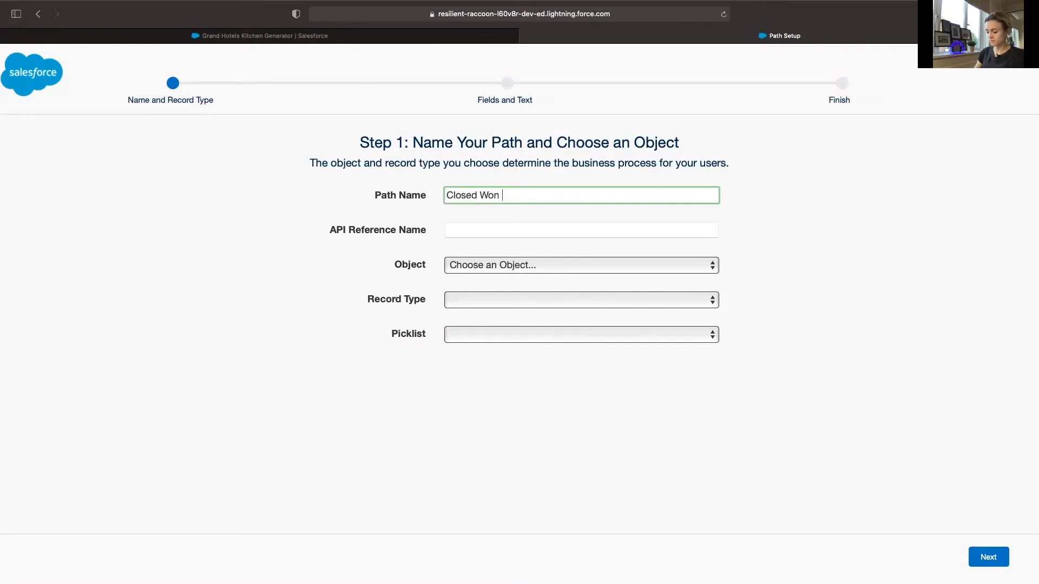
type("Opp")
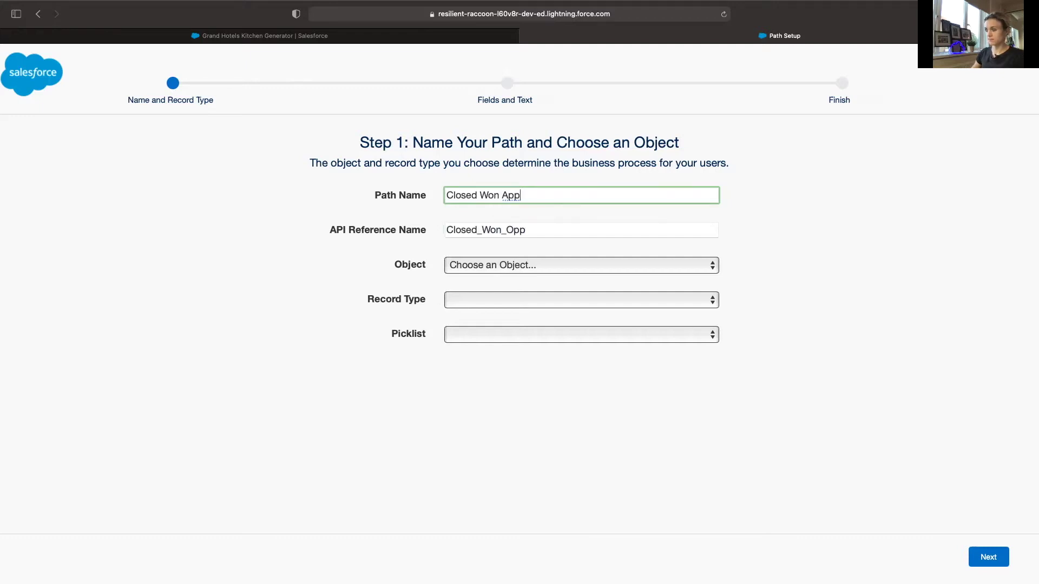
left_click(515, 265)
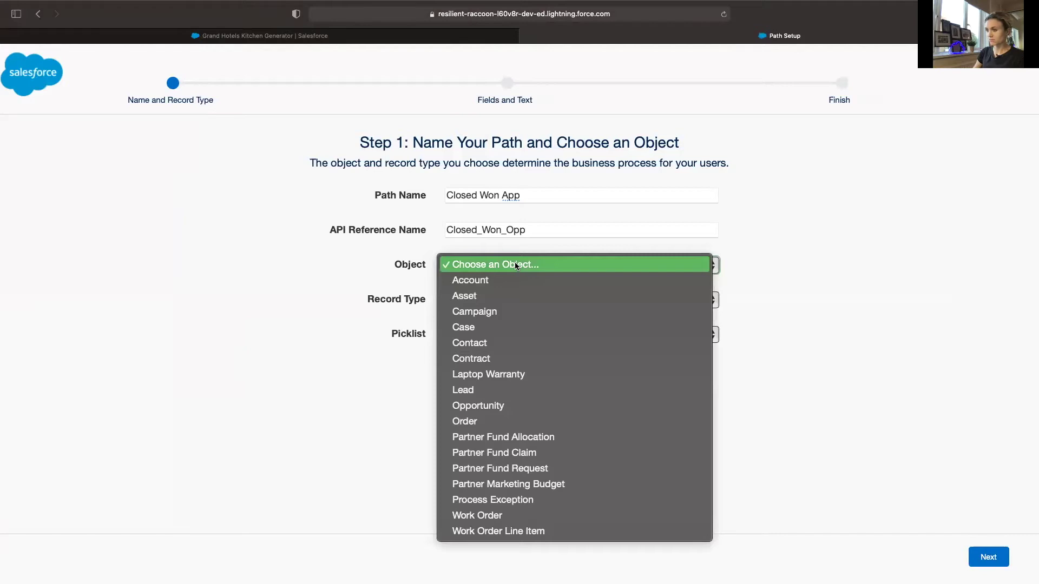
key("o")
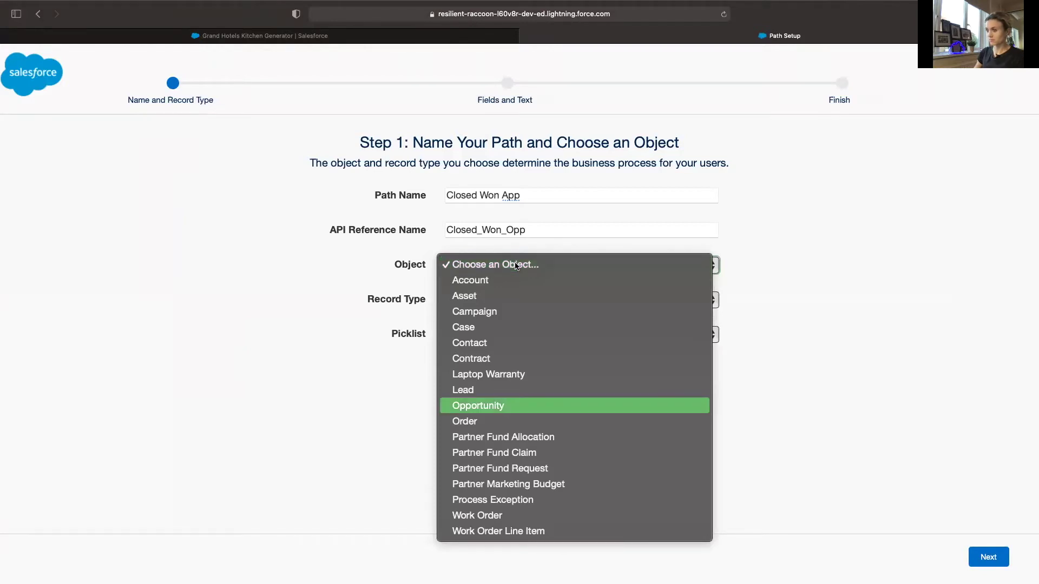
left_click(502, 405)
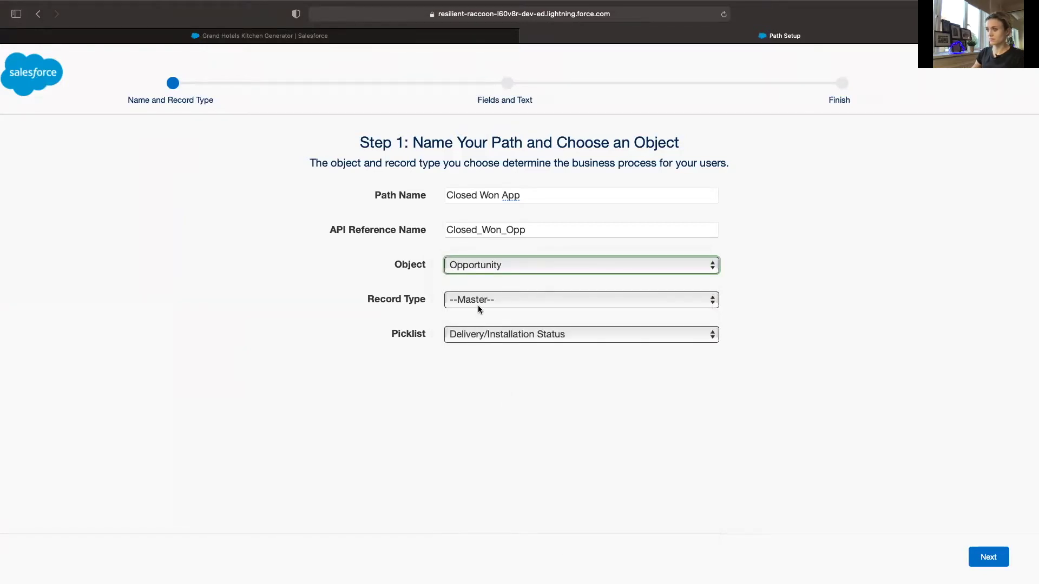
Step: Base the path on the --Master-- record type and the Stage picklist, then continue
left_click(492, 303)
left_click(495, 300)
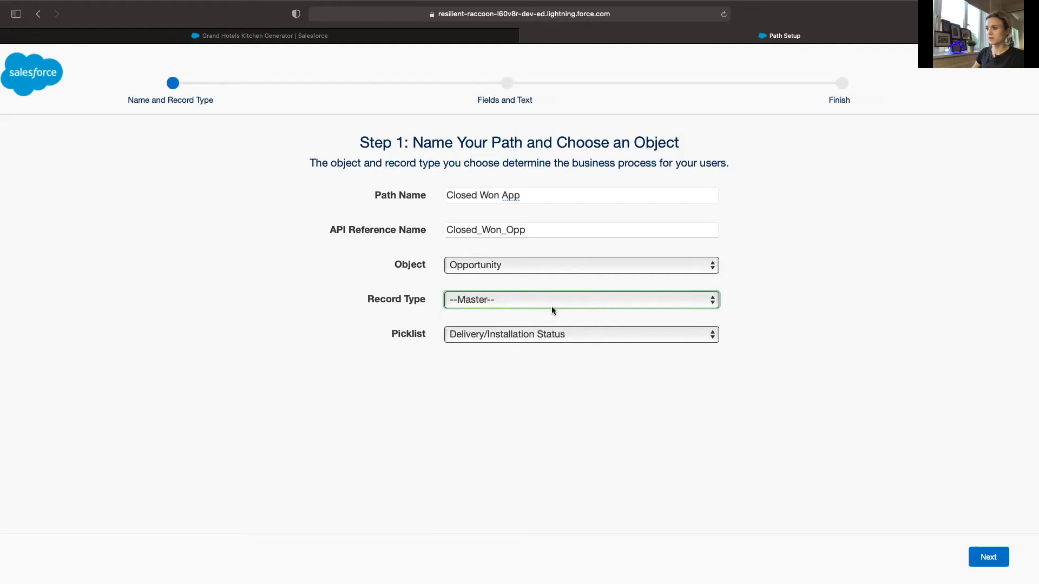
left_click(576, 335)
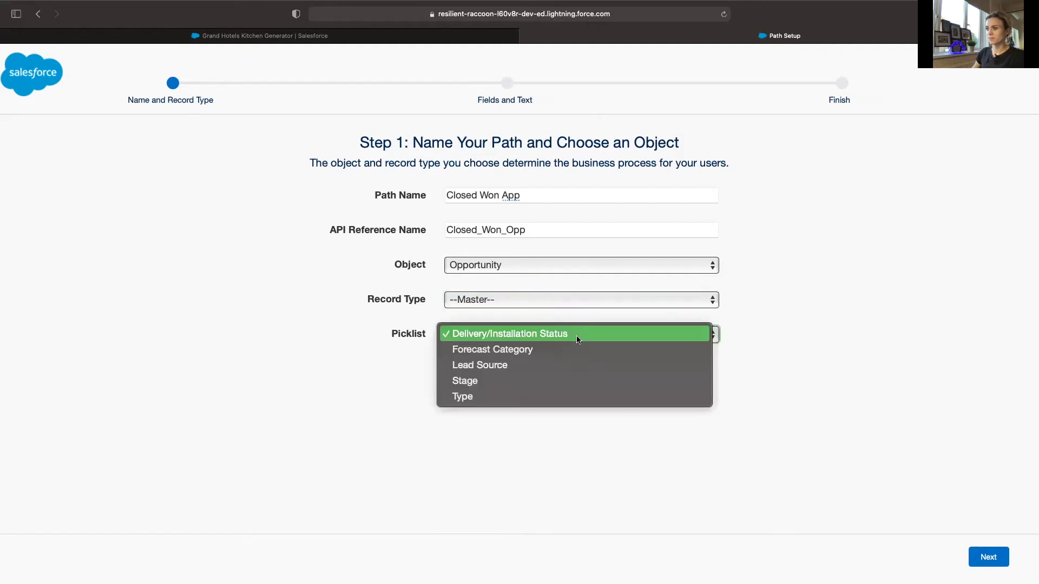
left_click(497, 384)
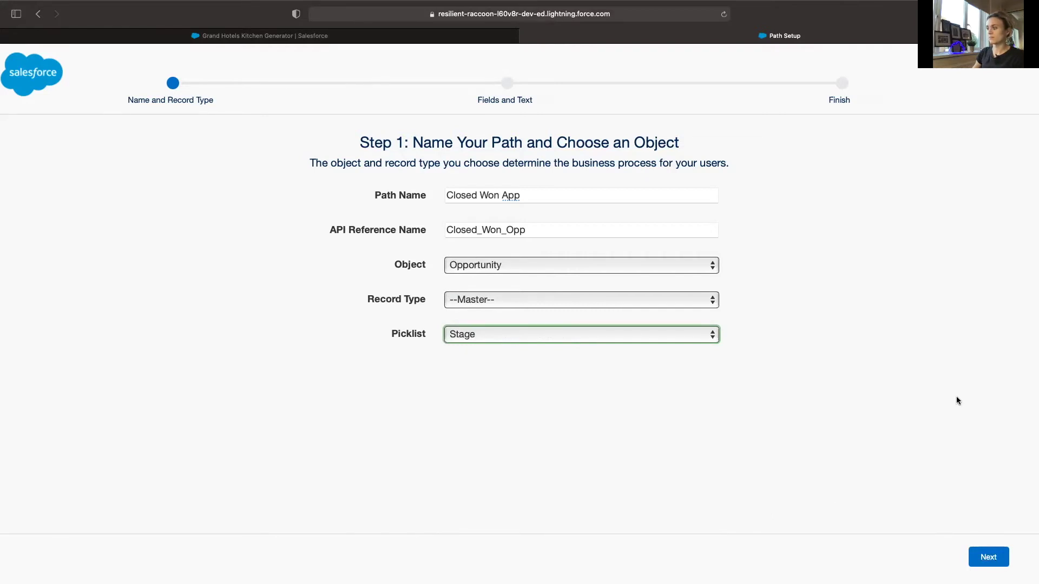
left_click(989, 558)
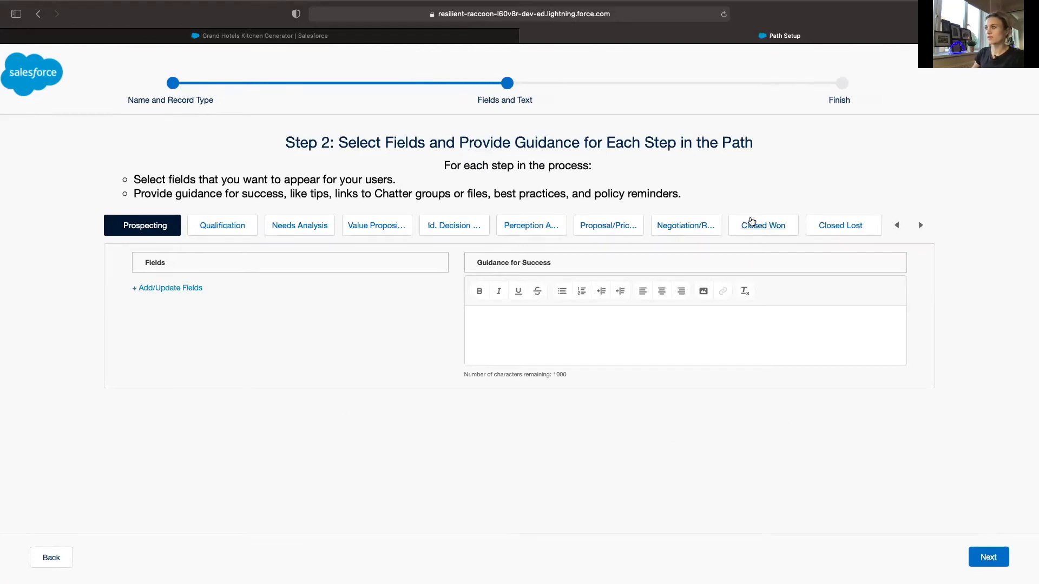
Step: Select the Closed Won stage in the path's fields and guidance step
left_click(760, 230)
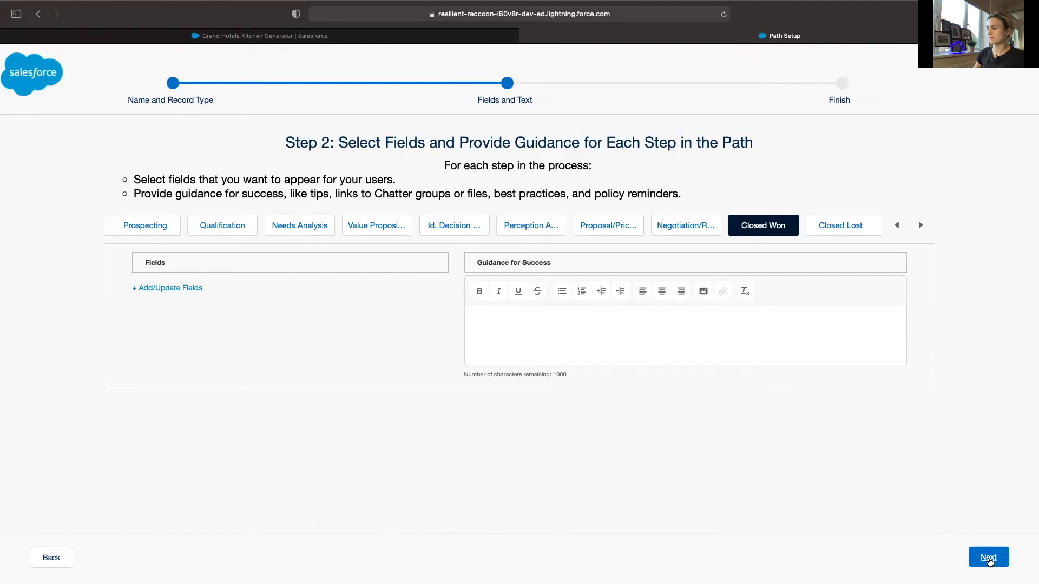
Step: Activate the Closed Won App path and enable celebrations
left_click(989, 558)
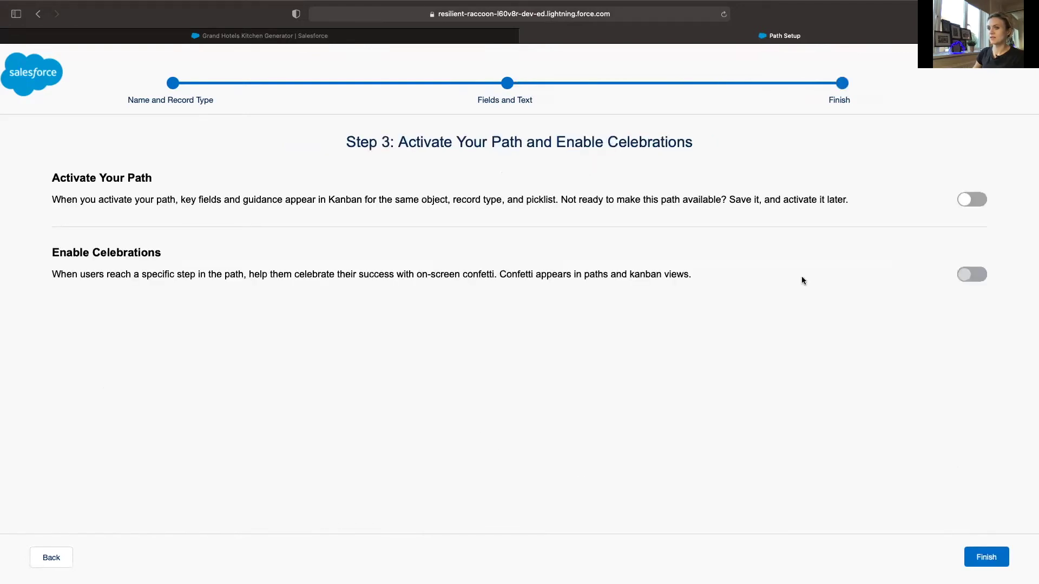
left_click(971, 200)
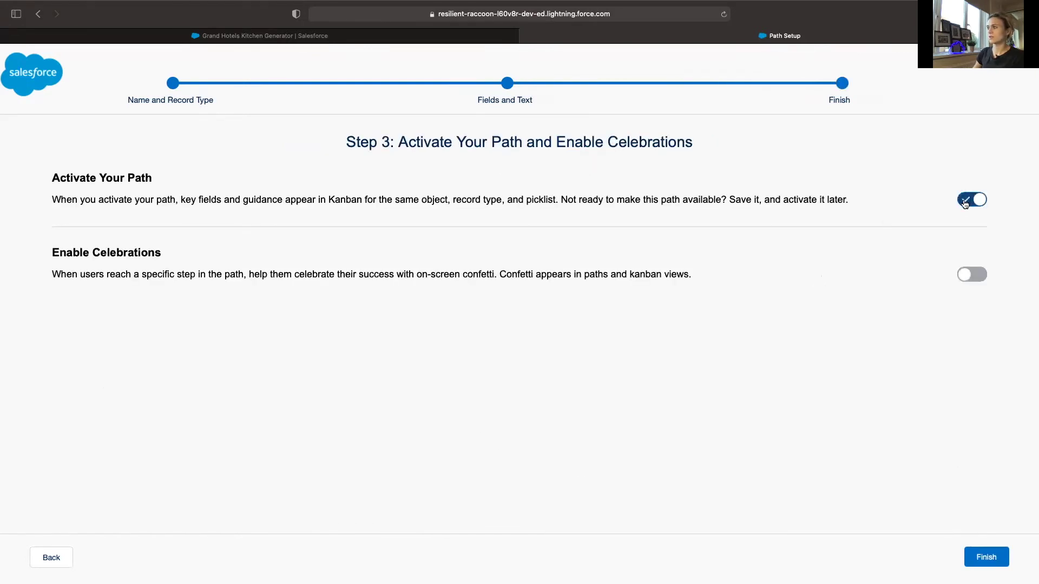
left_click(966, 277)
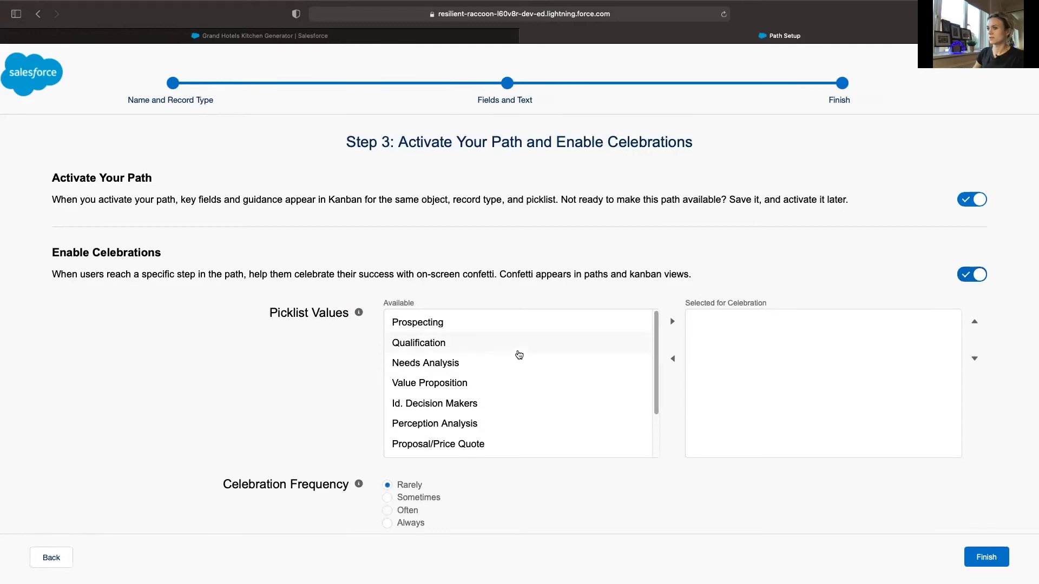
scroll(509, 373, "down", 3)
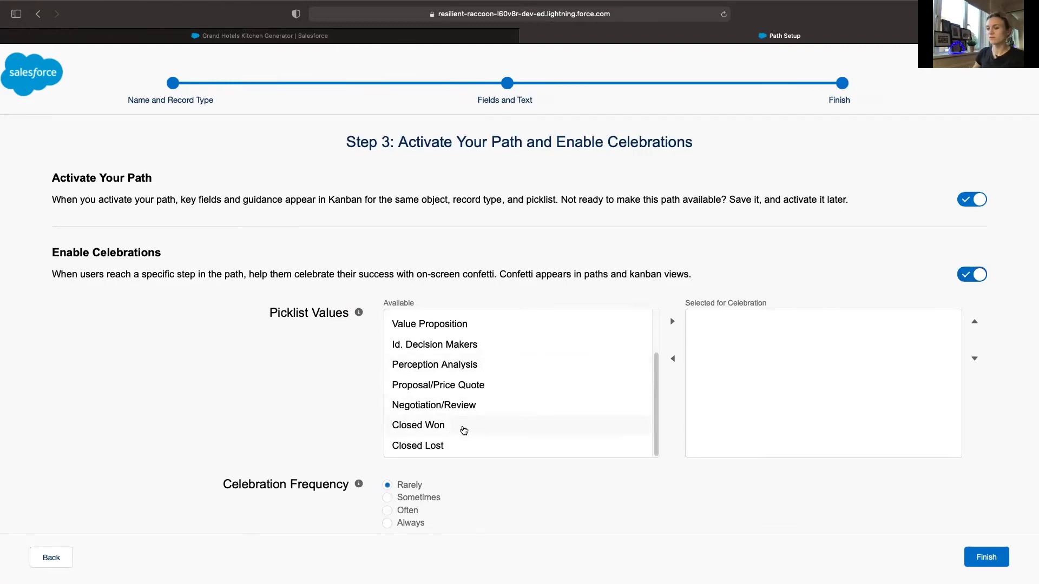
Step: Celebrate the Closed Won stage with confetti every time, and finish the path
left_click(455, 427)
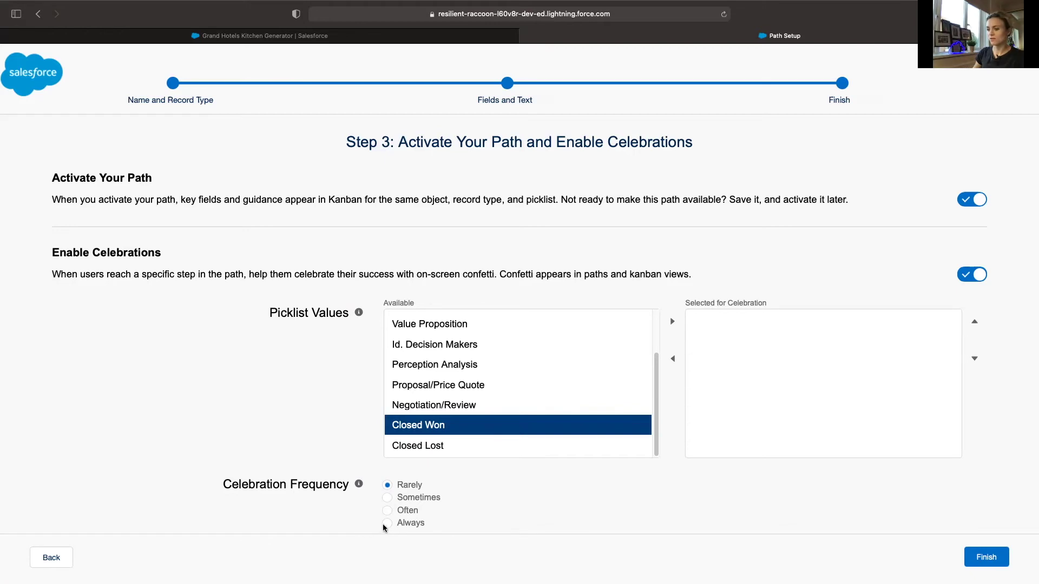
left_click(386, 525)
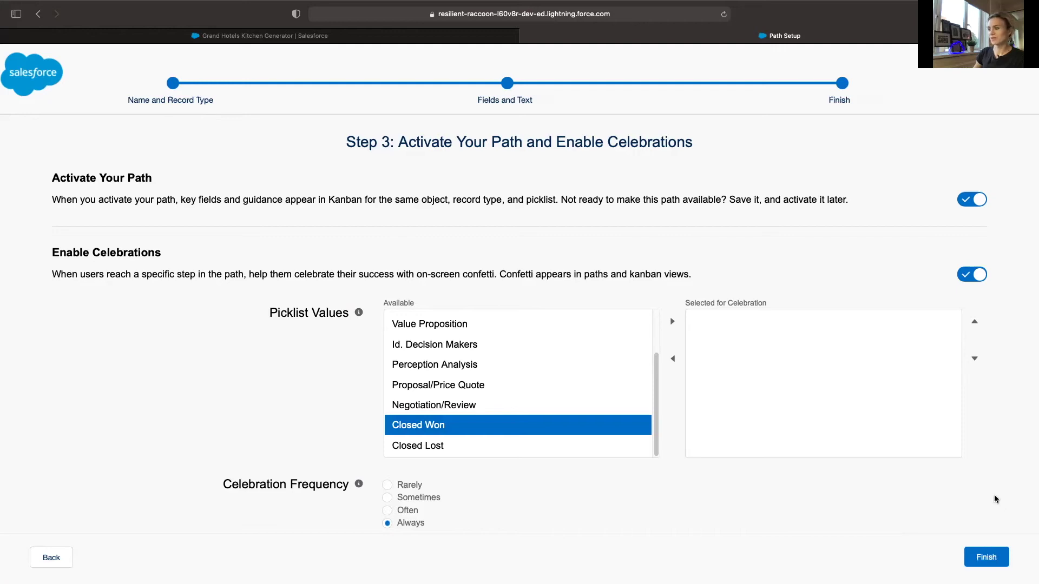
left_click(986, 557)
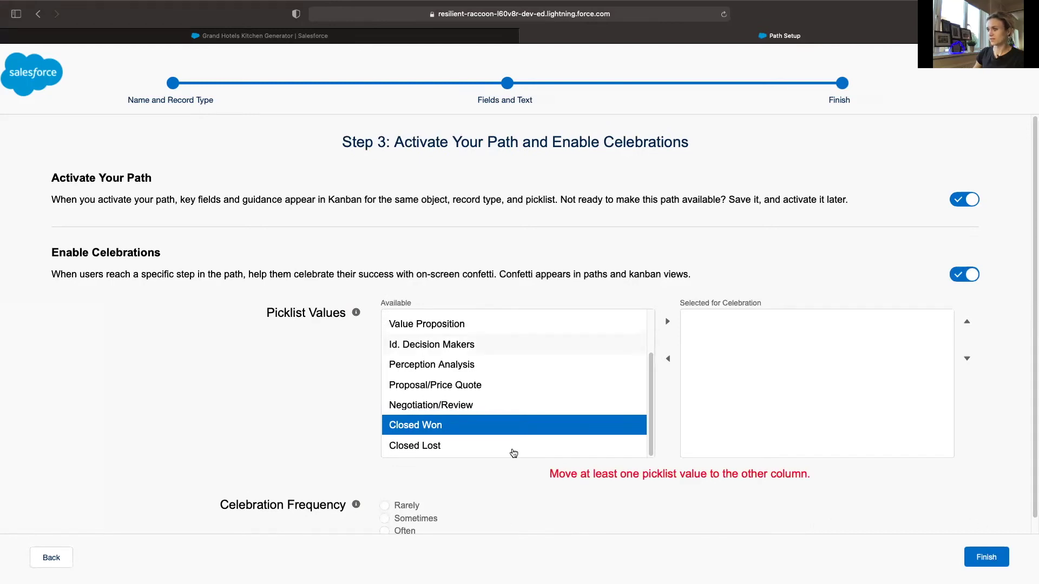
left_click(668, 323)
scroll(487, 503, "down", 1)
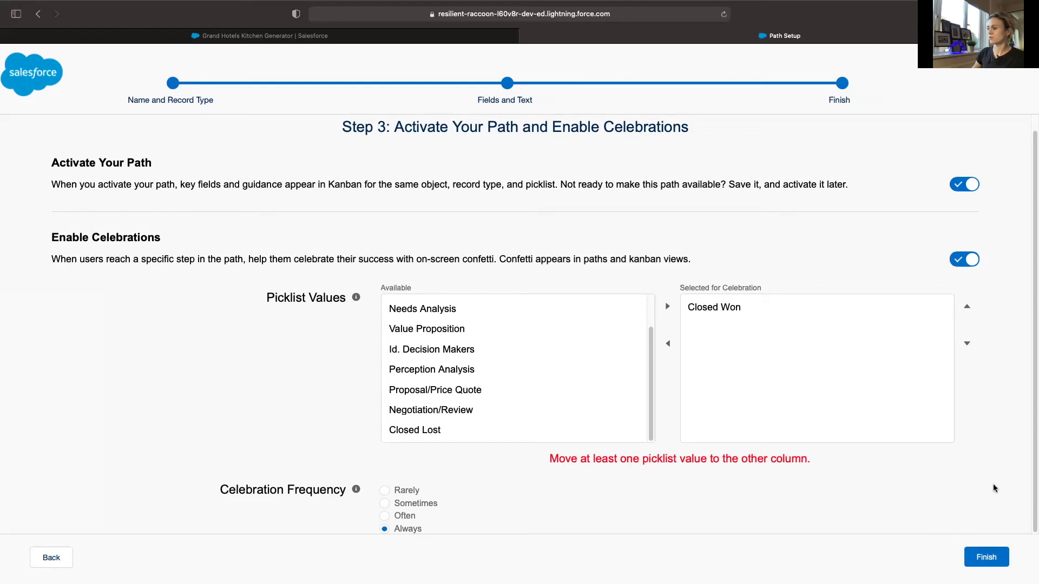
left_click(986, 558)
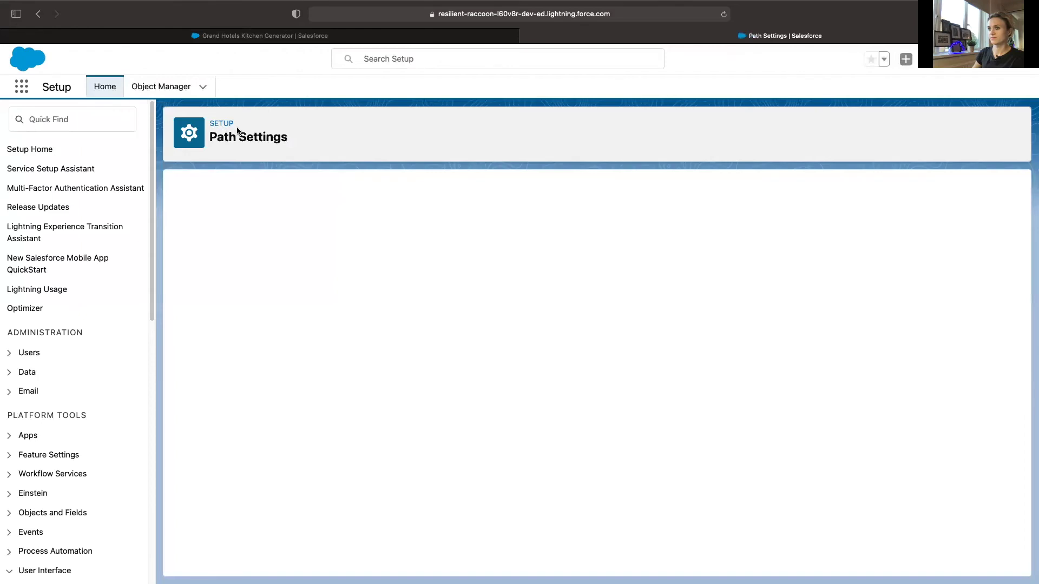
Step: Switch back to the Grand Hotels Kitchen Generator opportunity tab
left_click(228, 38)
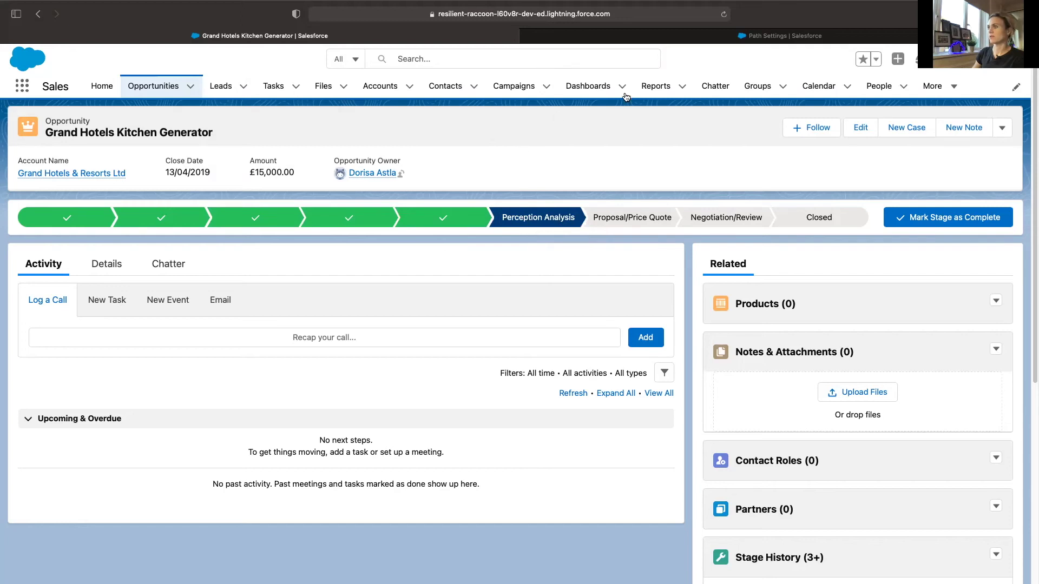
Step: Reload the record, advance it to Negotiation/Review, and open Close This Opportunity
left_click(726, 15)
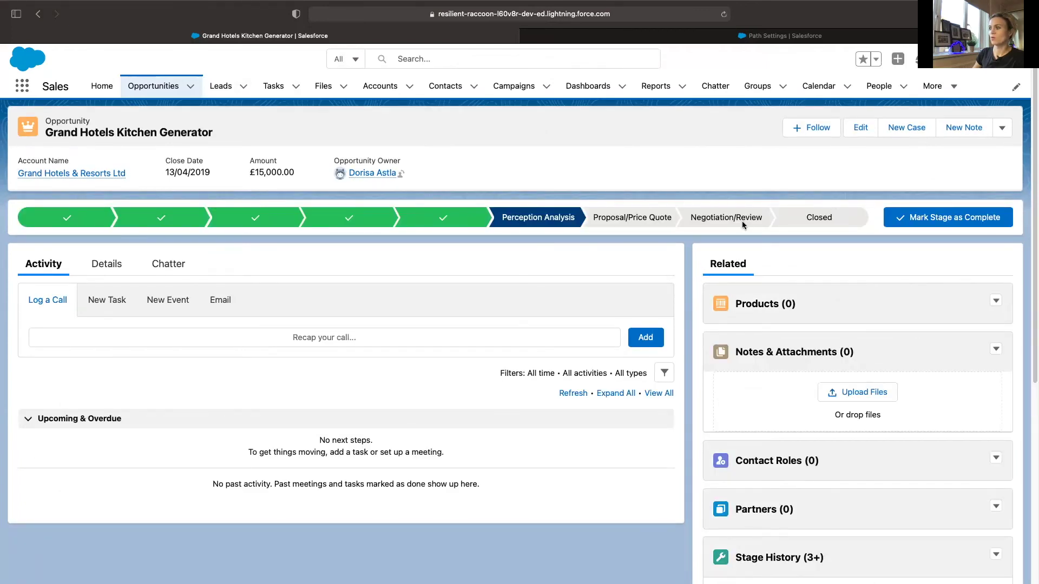
left_click(948, 217)
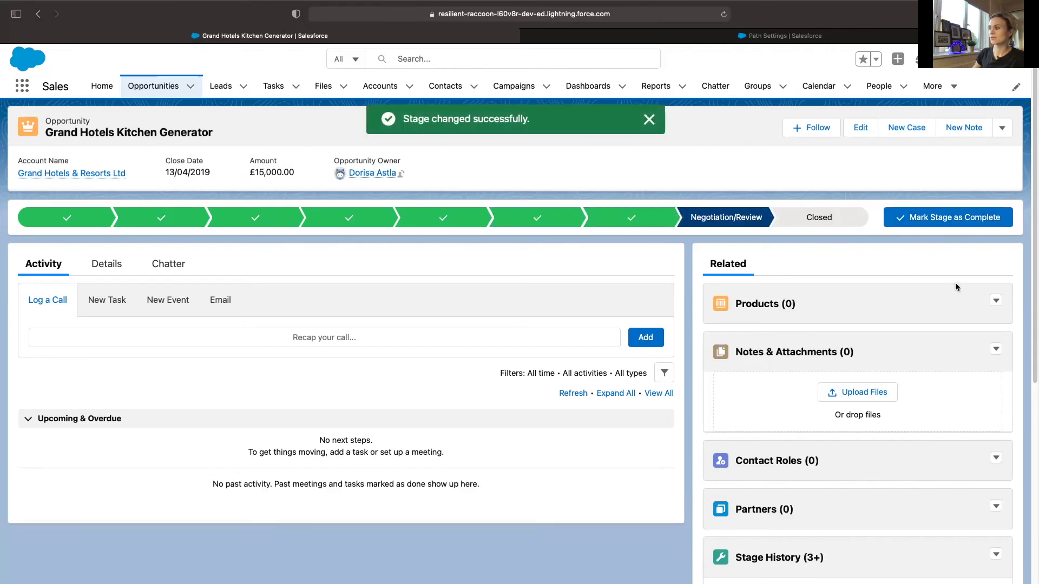
left_click(954, 220)
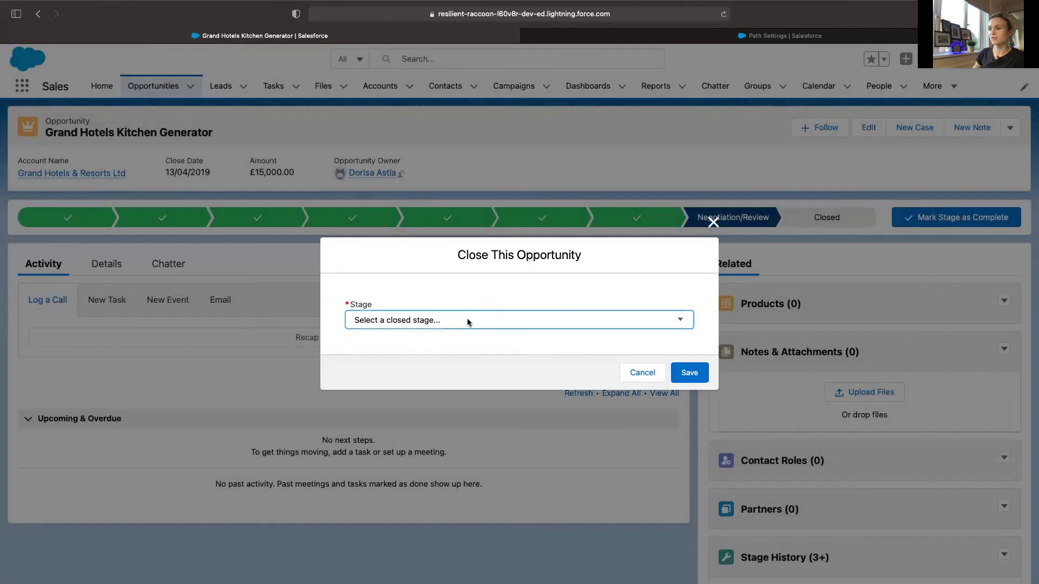
Step: Set the Grand Hotels opportunity's stage to Closed Won and save it
left_click(467, 318)
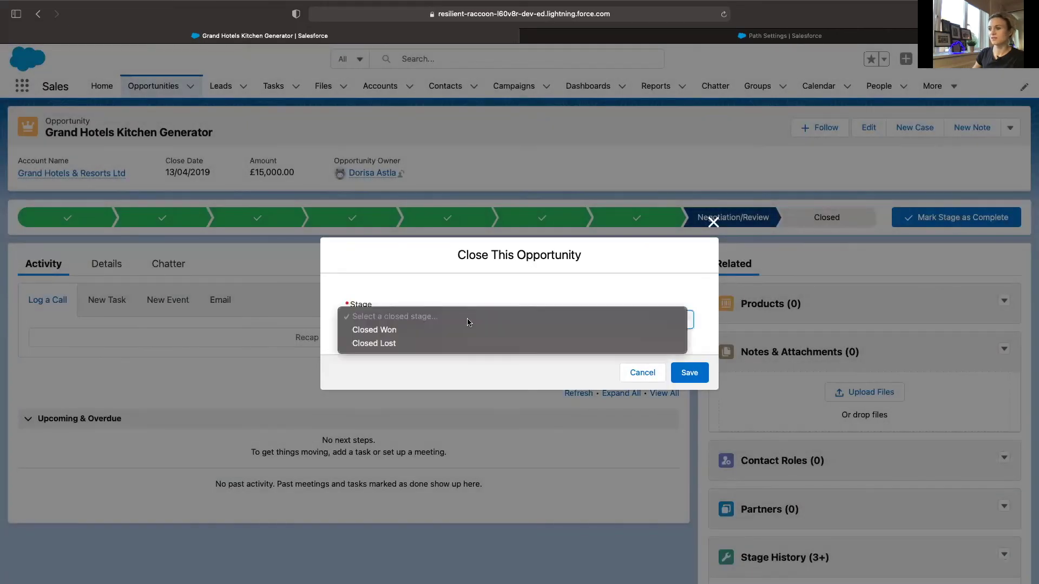
left_click(430, 333)
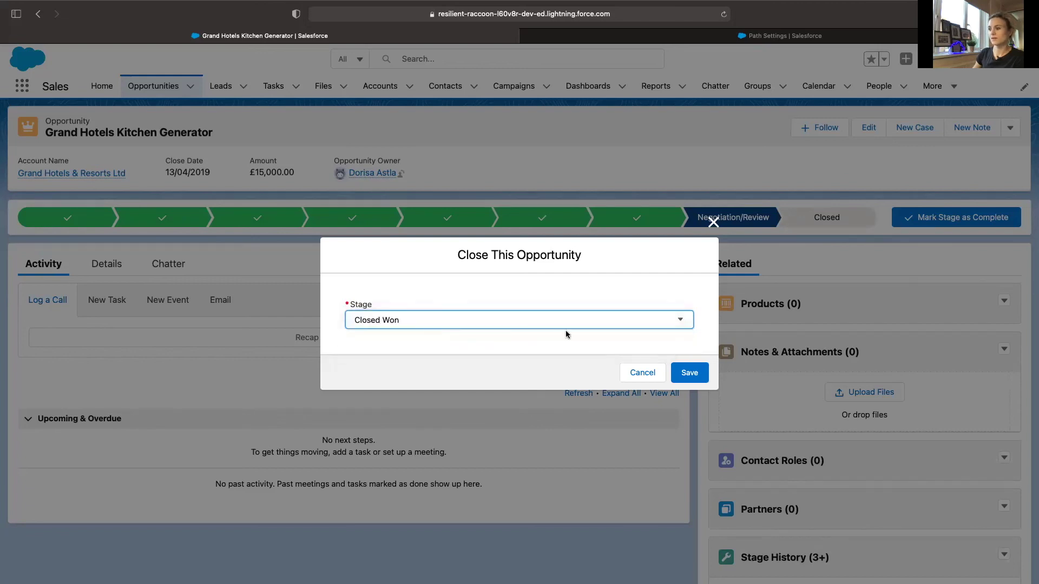
left_click(689, 374)
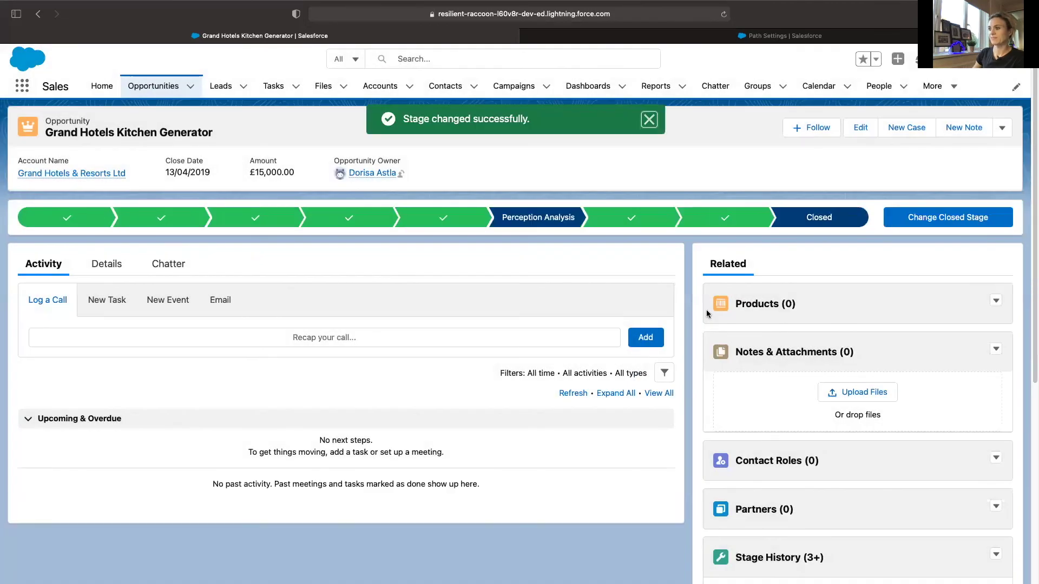